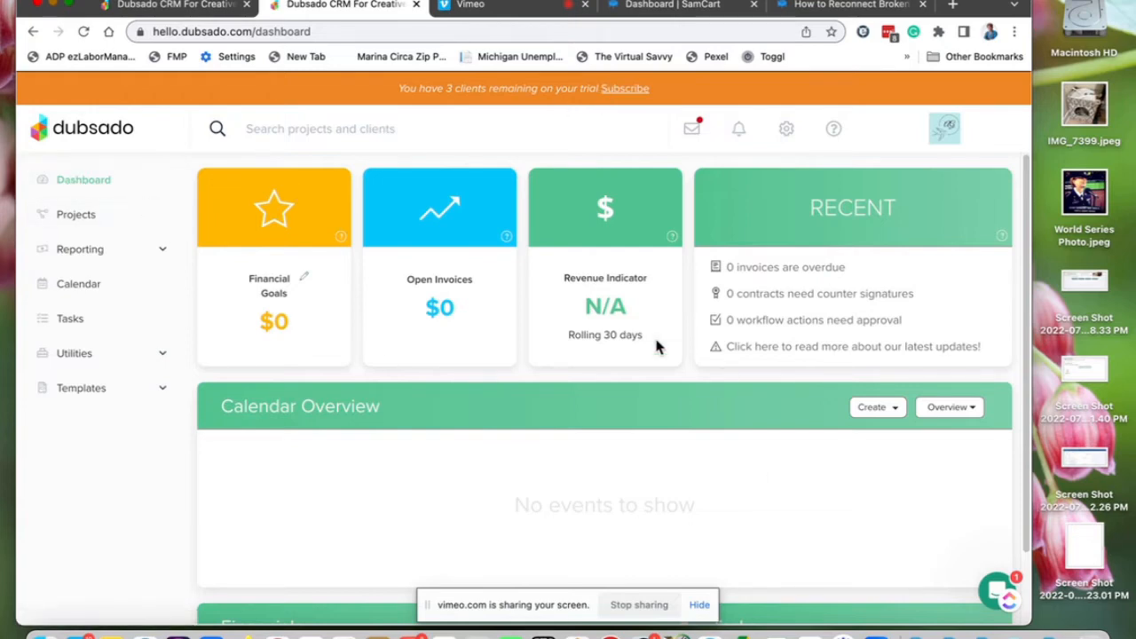
# Step: Disconnect the Gmail account currently connected in the brand's email settings
pyautogui.click(786, 130)
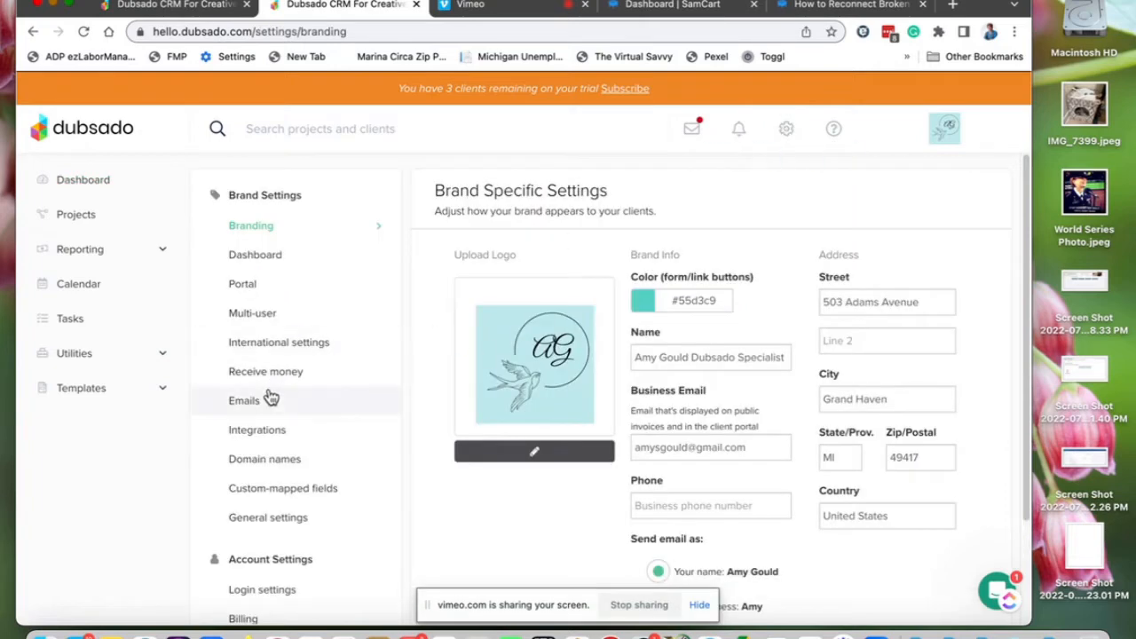
pyautogui.click(271, 399)
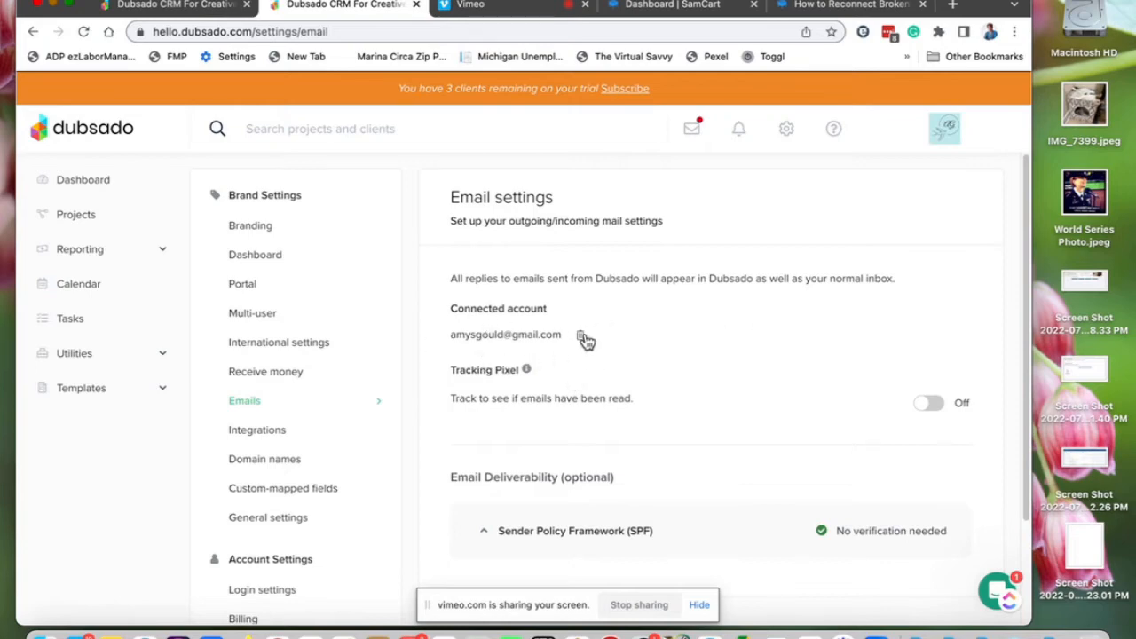
pyautogui.click(581, 337)
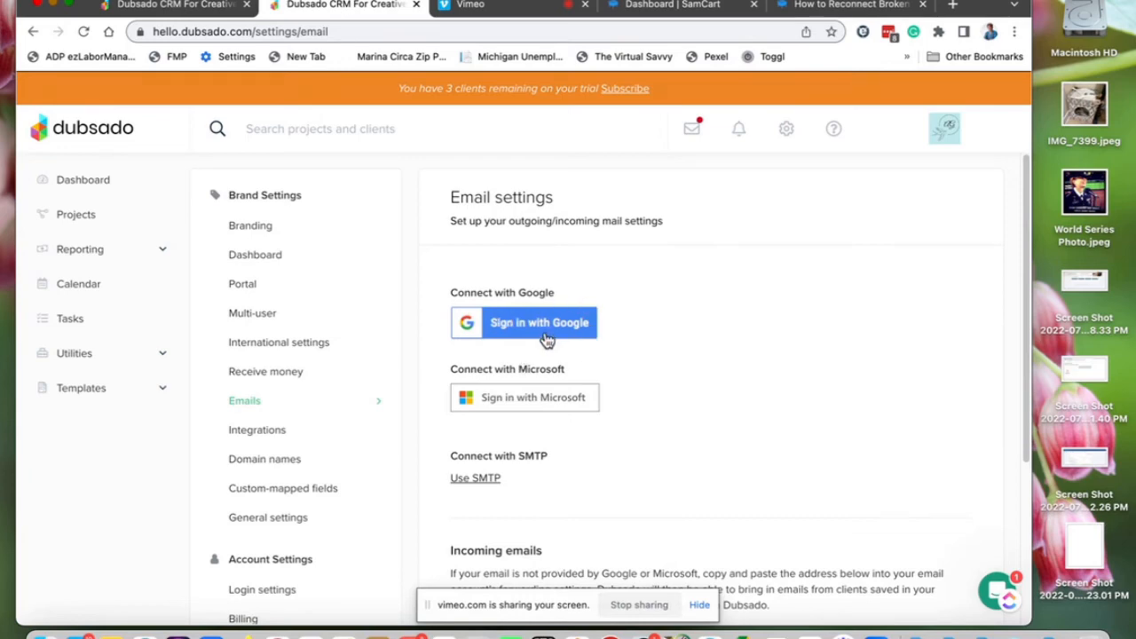
# Step: Reconnect the same Gmail account through Google sign-in, allowing Dubsado to view messages and send email
pyautogui.click(547, 337)
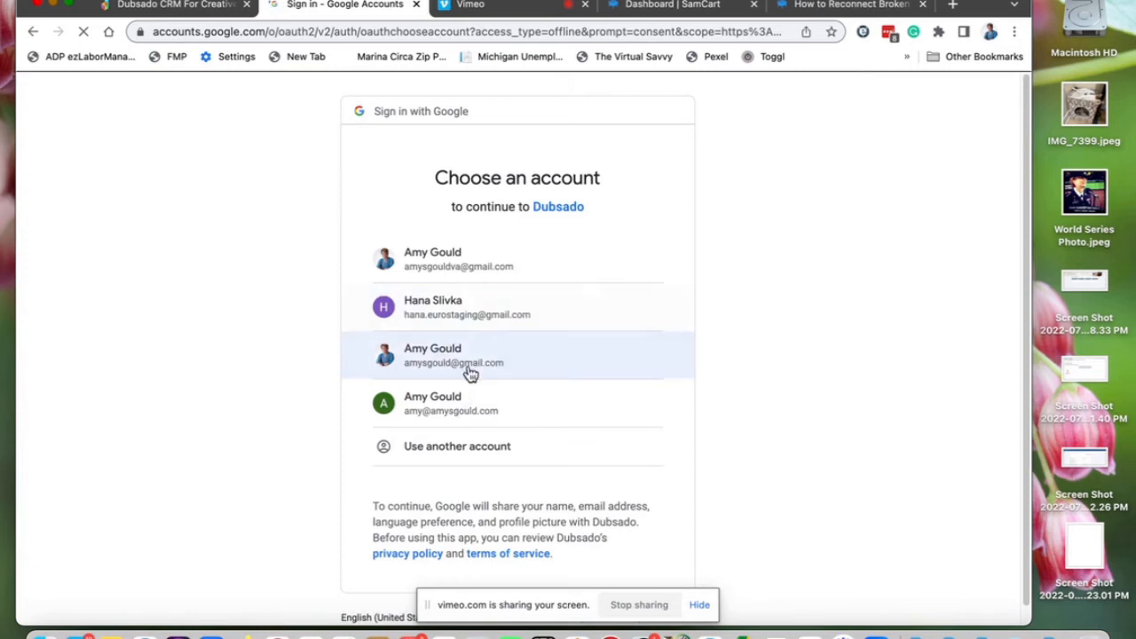
pyautogui.click(472, 372)
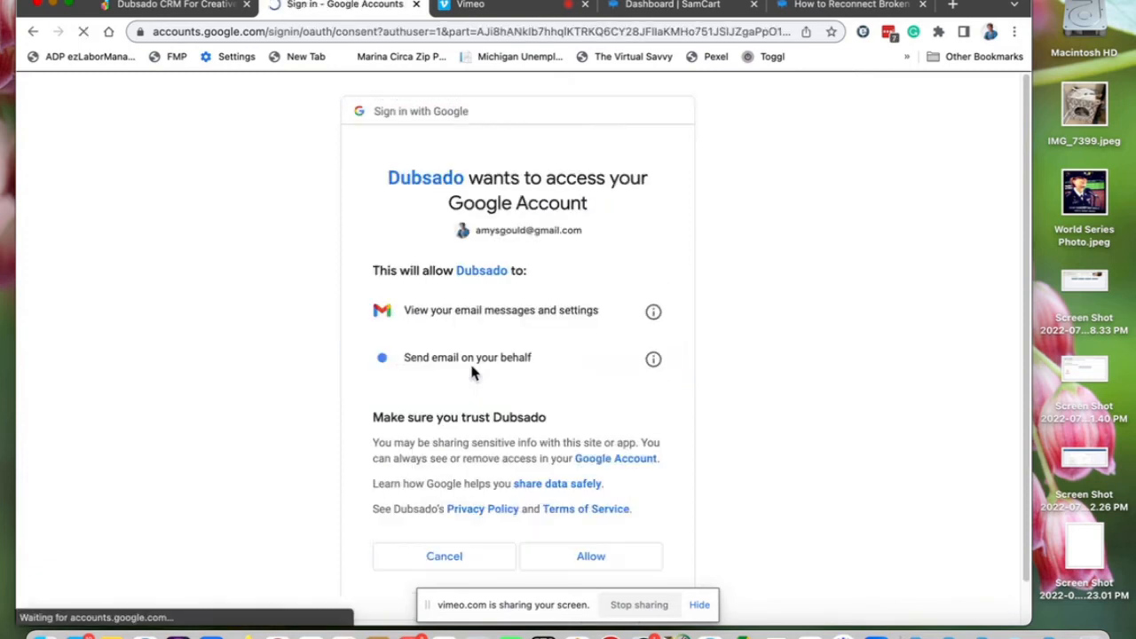
pyautogui.click(633, 554)
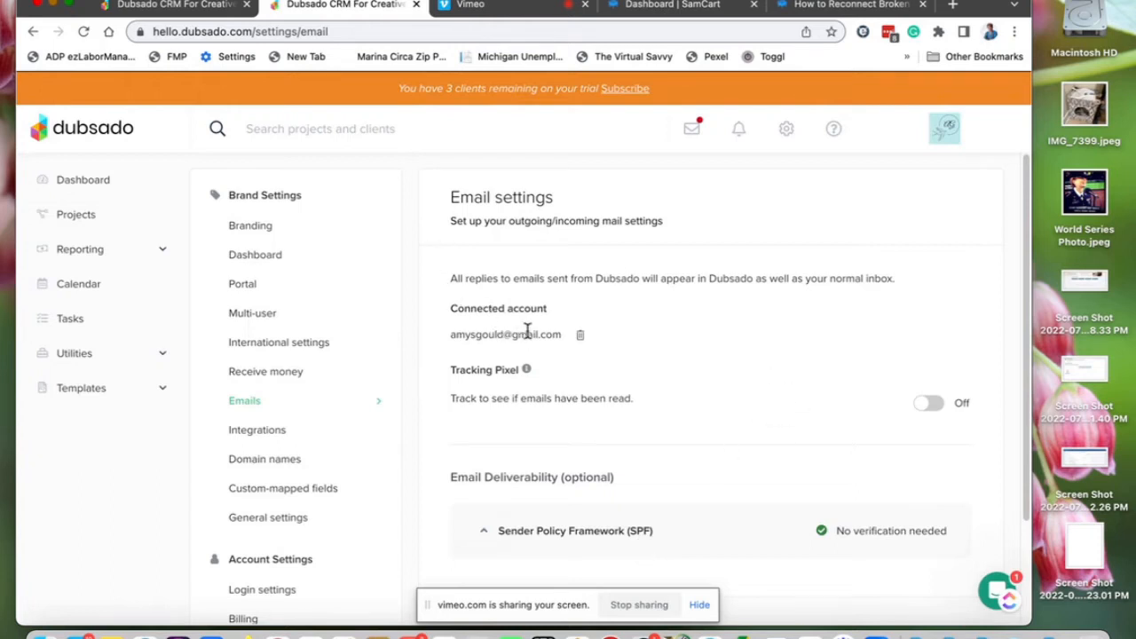
# Step: Turn on the Tracking Pixel in the email settings and check the Email Deliverability section
pyautogui.click(935, 407)
pyautogui.scroll(-3, 759, 488)
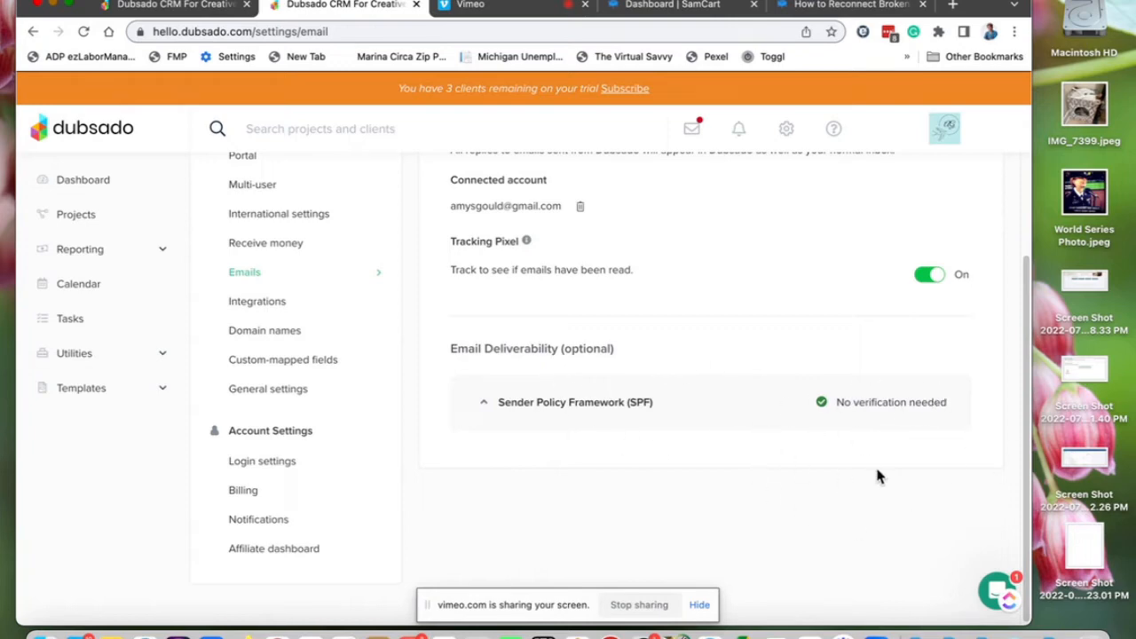
pyautogui.scroll(3, 882, 411)
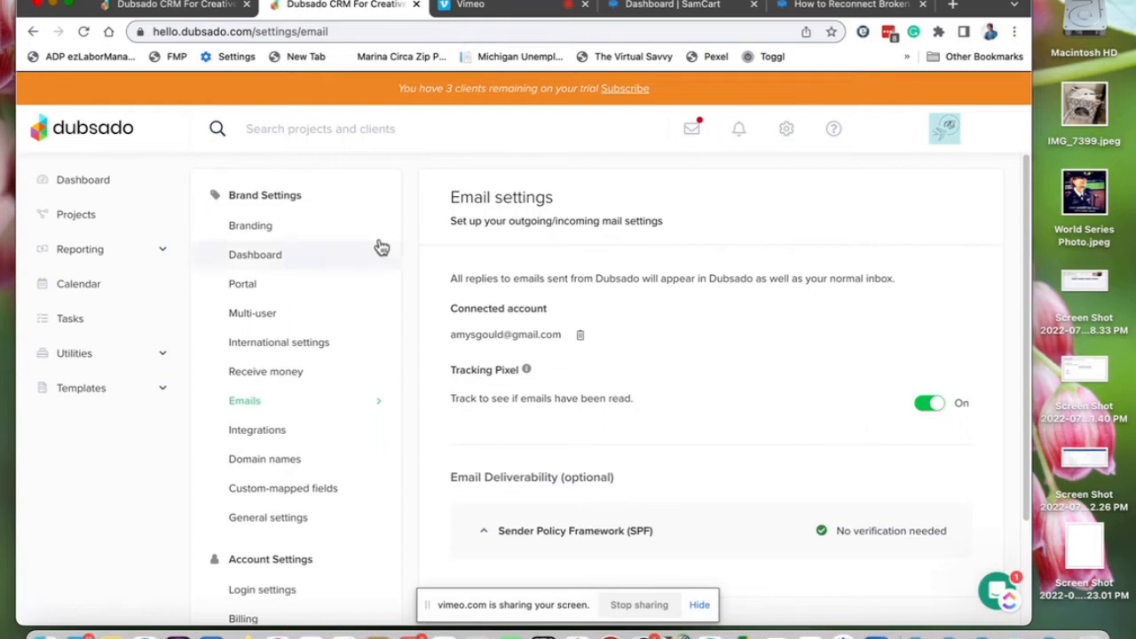
# Step: Start a calendar sync from the calendar settings, choosing Google, agreeing to Cronofy's terms and linking the Google account
pyautogui.click(77, 286)
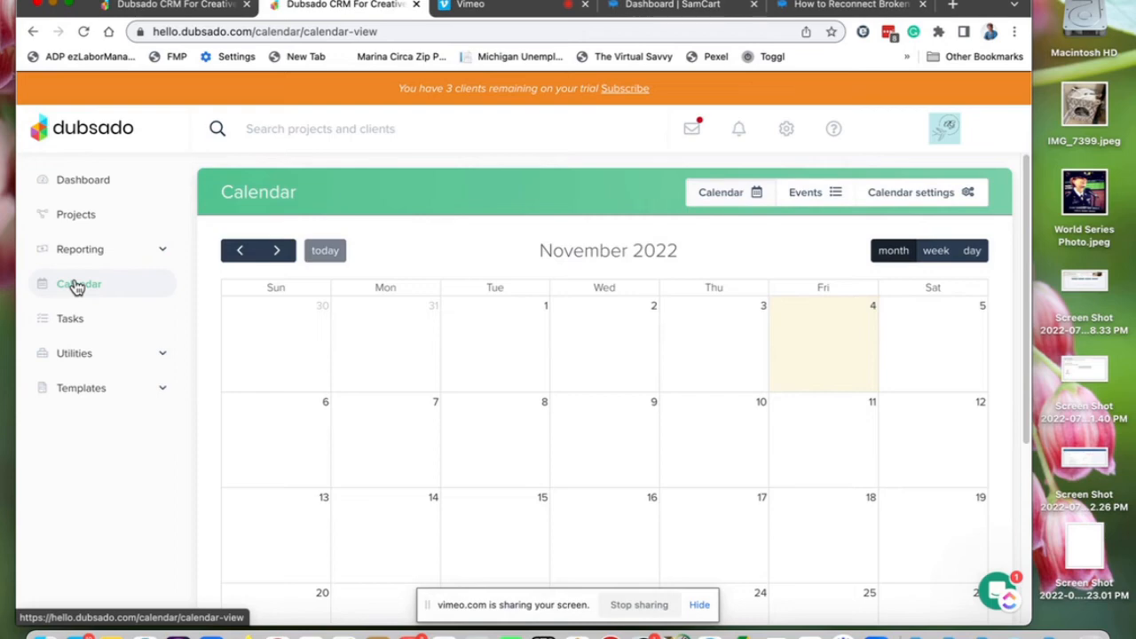
pyautogui.click(969, 193)
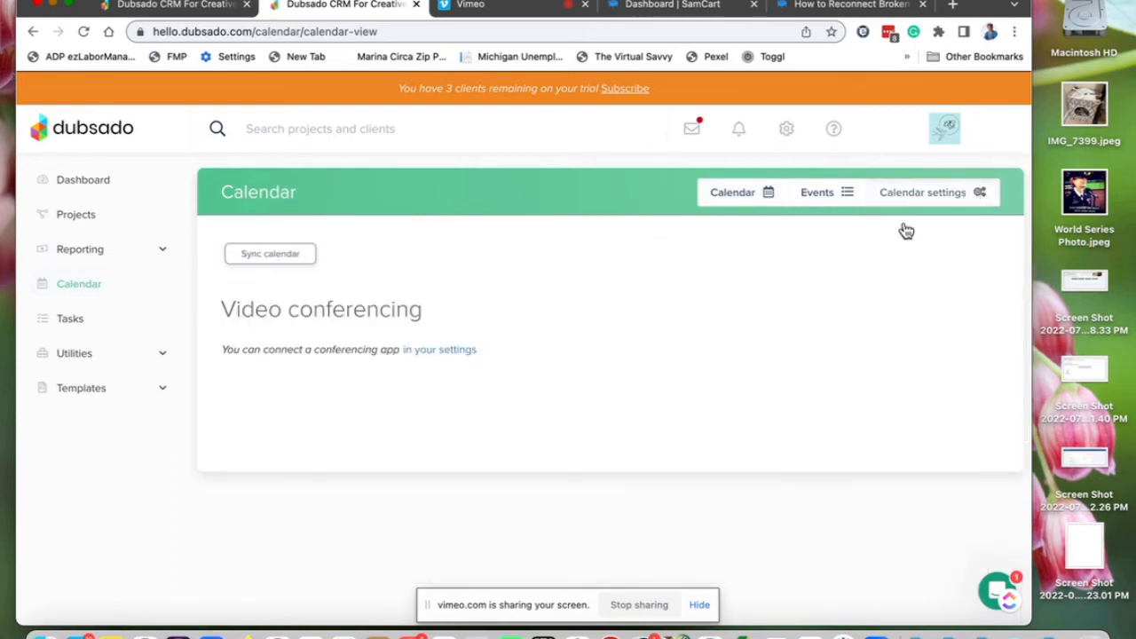
pyautogui.click(269, 259)
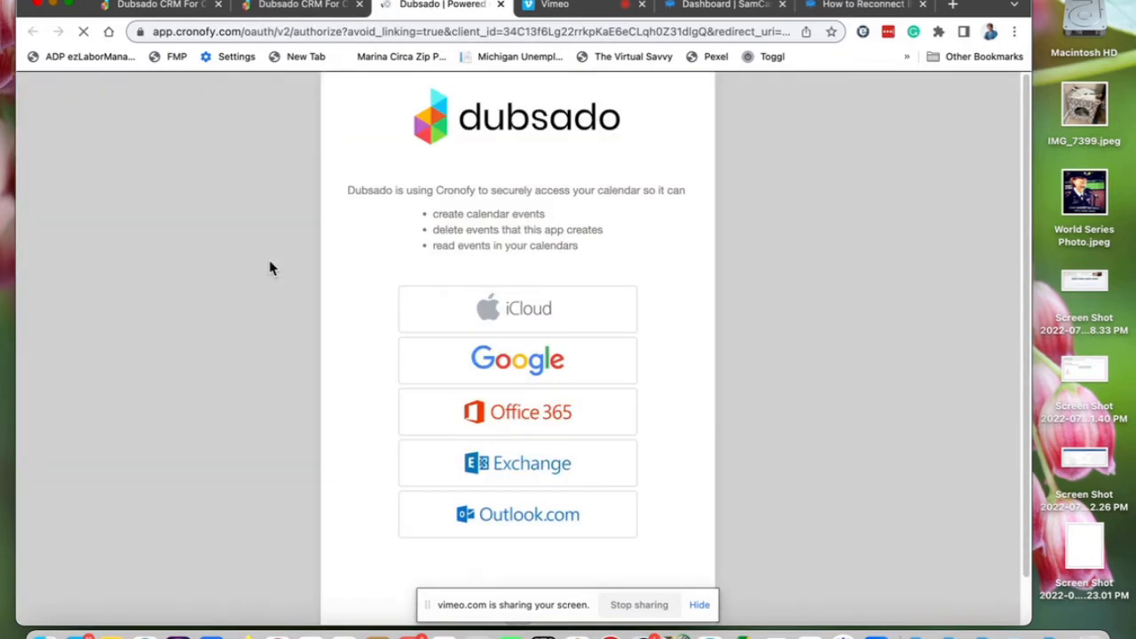
pyautogui.click(545, 373)
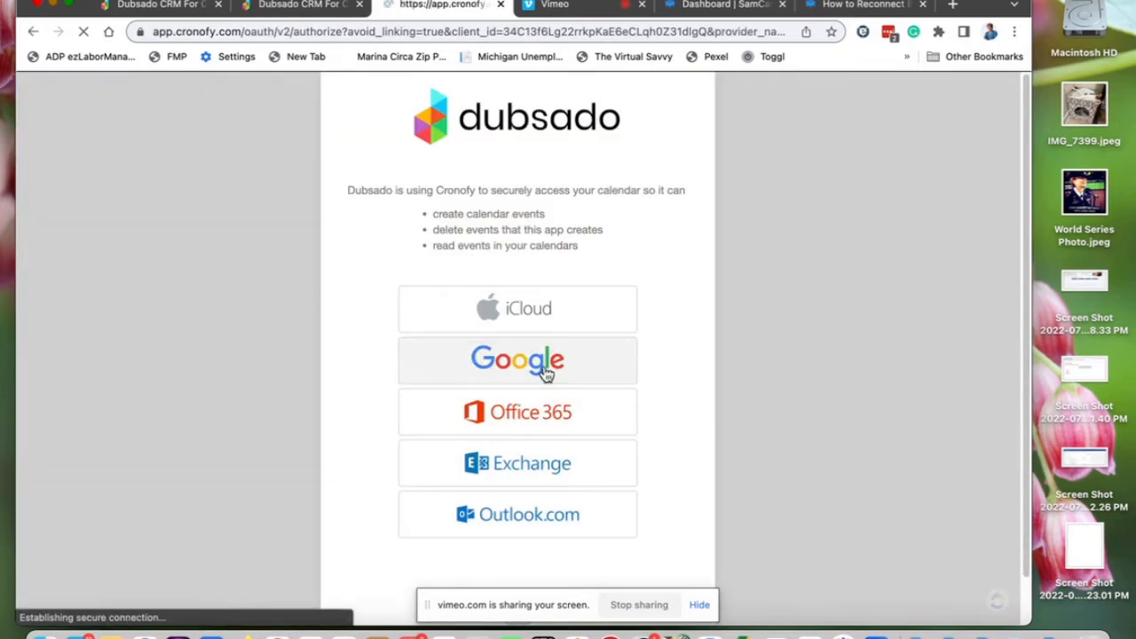
pyautogui.click(392, 357)
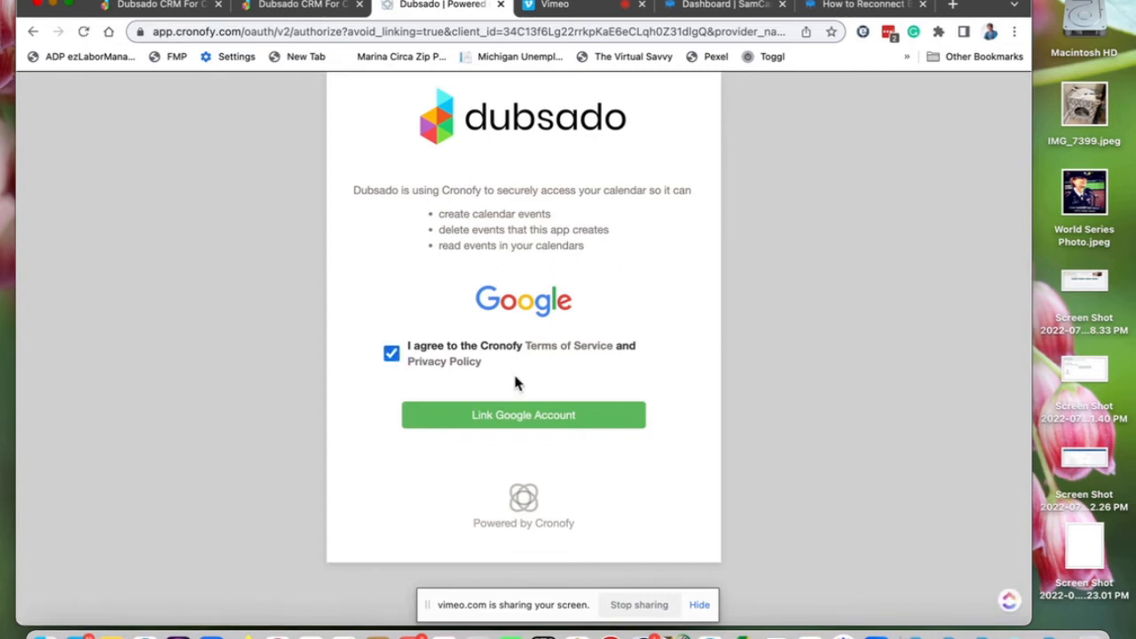
pyautogui.click(531, 414)
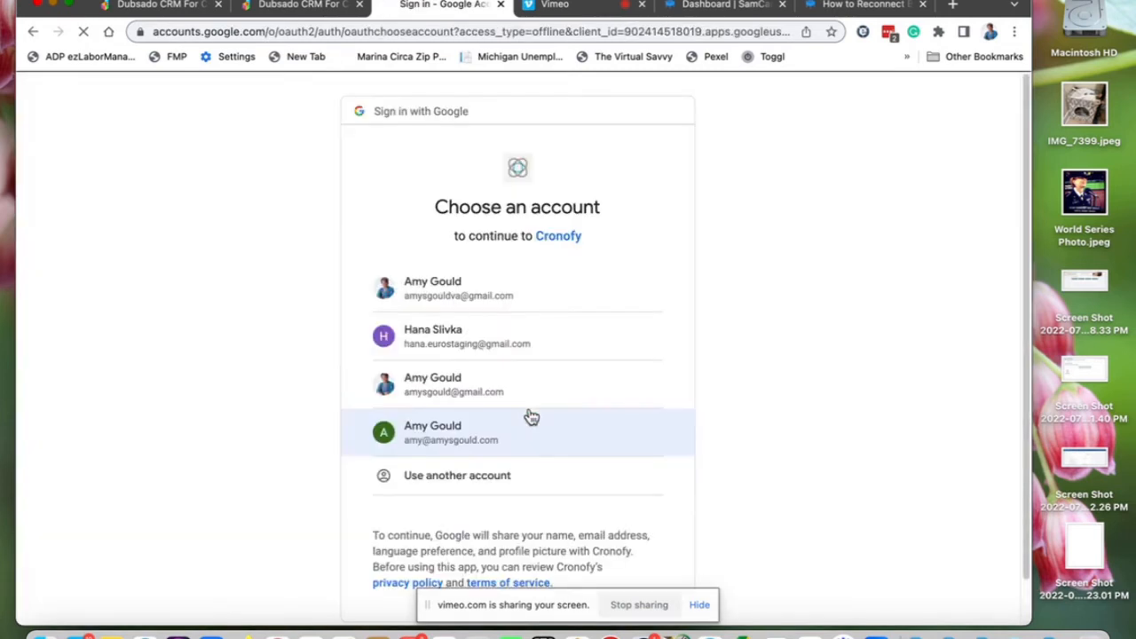
# Step: Choose the Gmail account used for the email connection and allow Cronofy access to its Google calendars
pyautogui.click(510, 344)
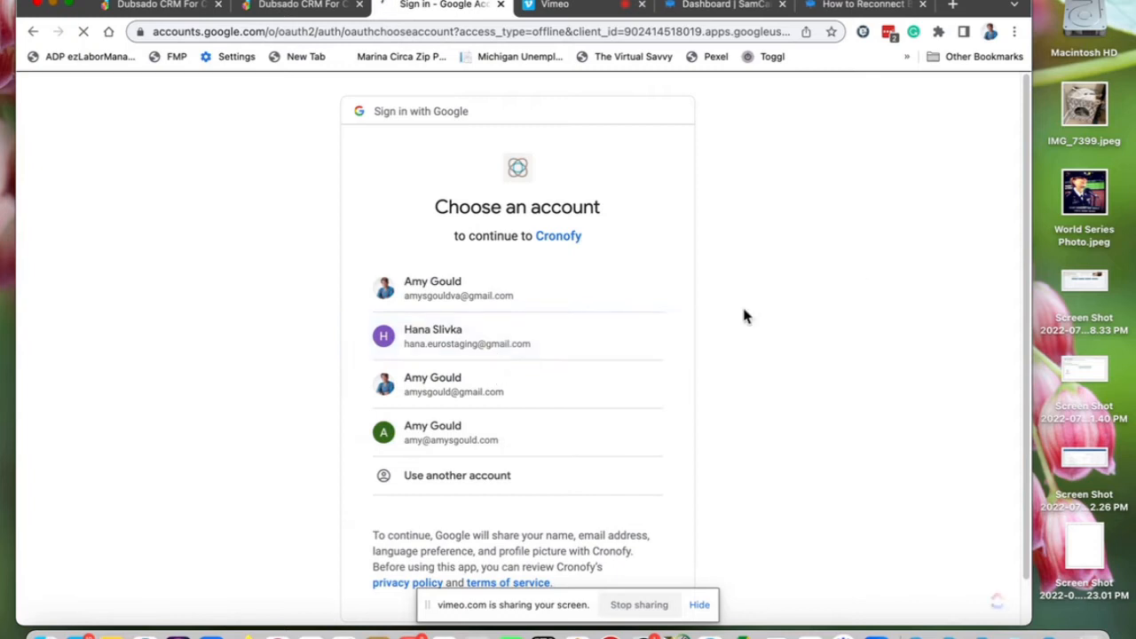
pyautogui.click(447, 385)
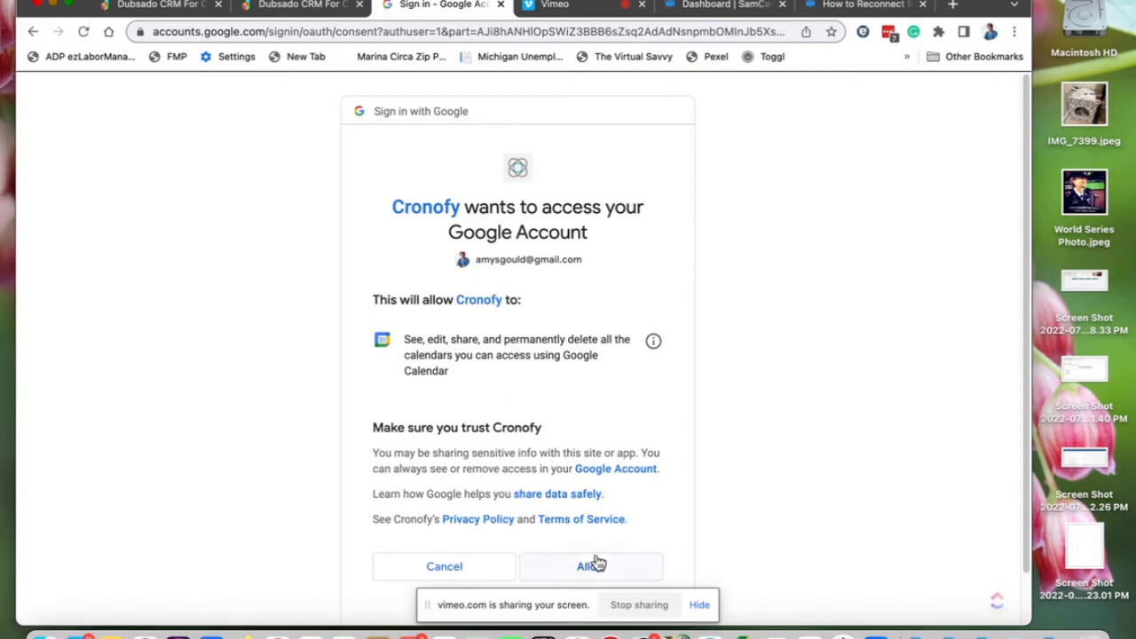
pyautogui.click(601, 574)
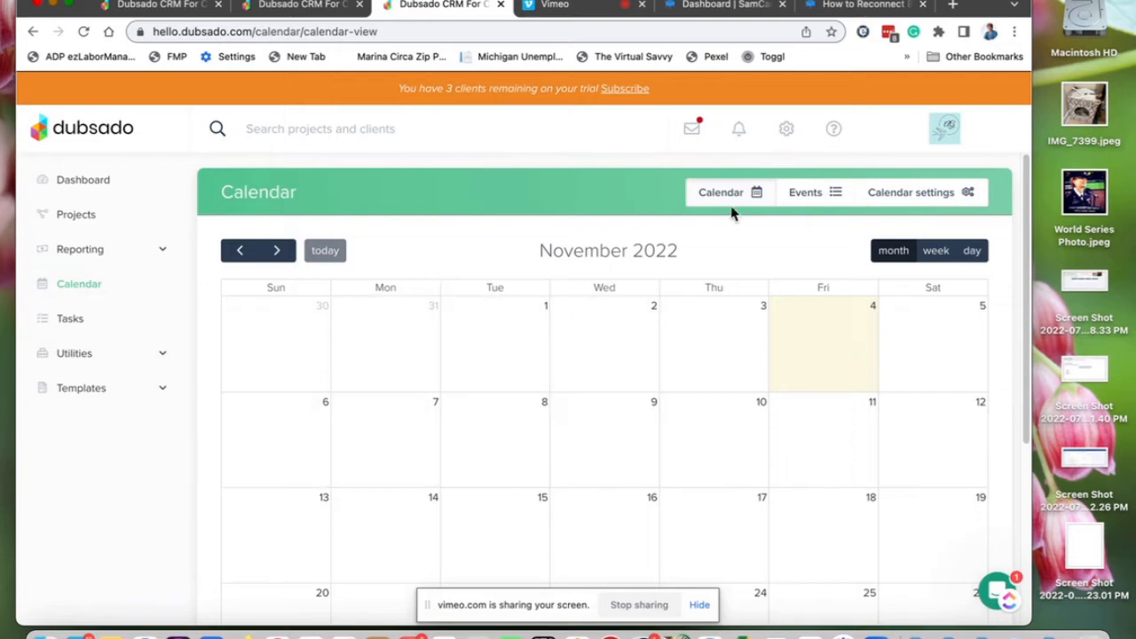
# Step: Enable the video conferencing integration with the synced personal calendar as the default conferencing account
pyautogui.click(789, 134)
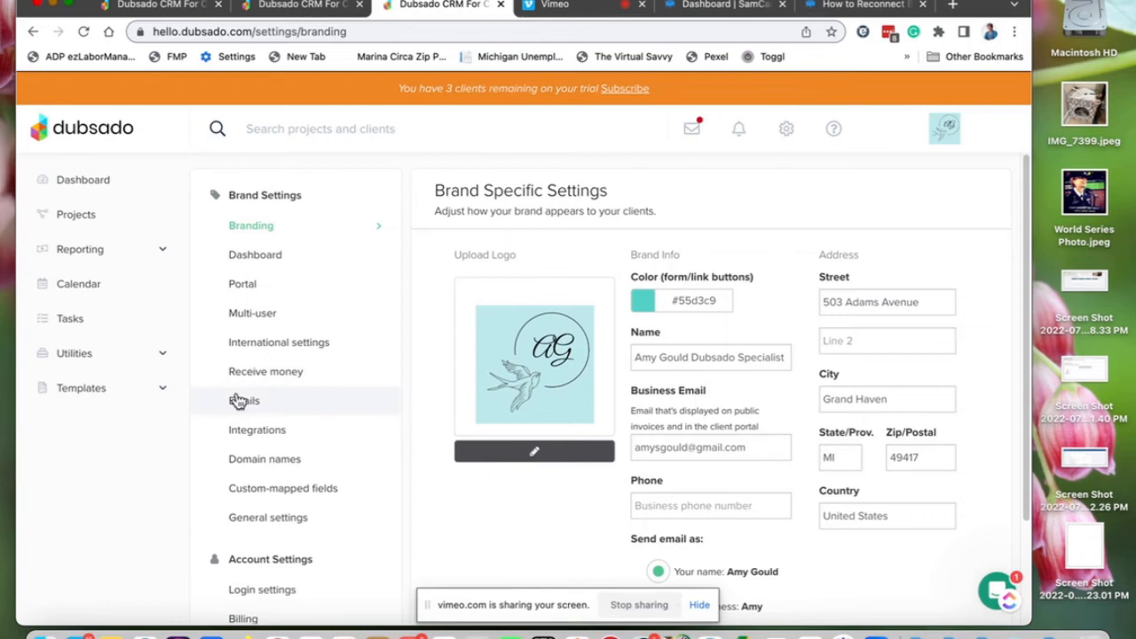
pyautogui.click(243, 432)
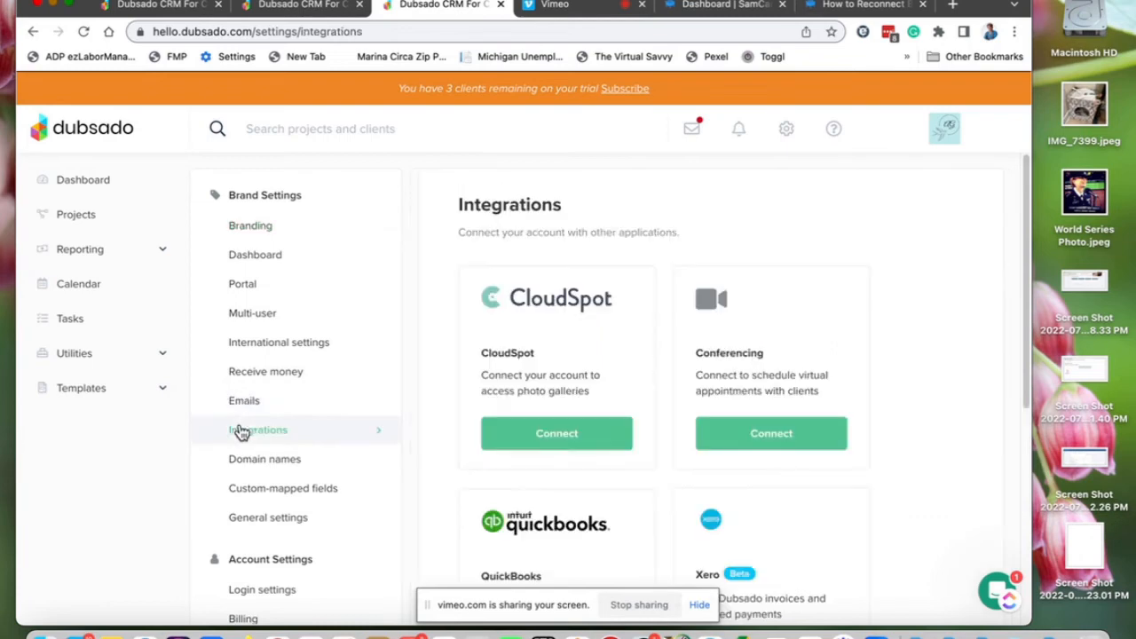
pyautogui.click(764, 435)
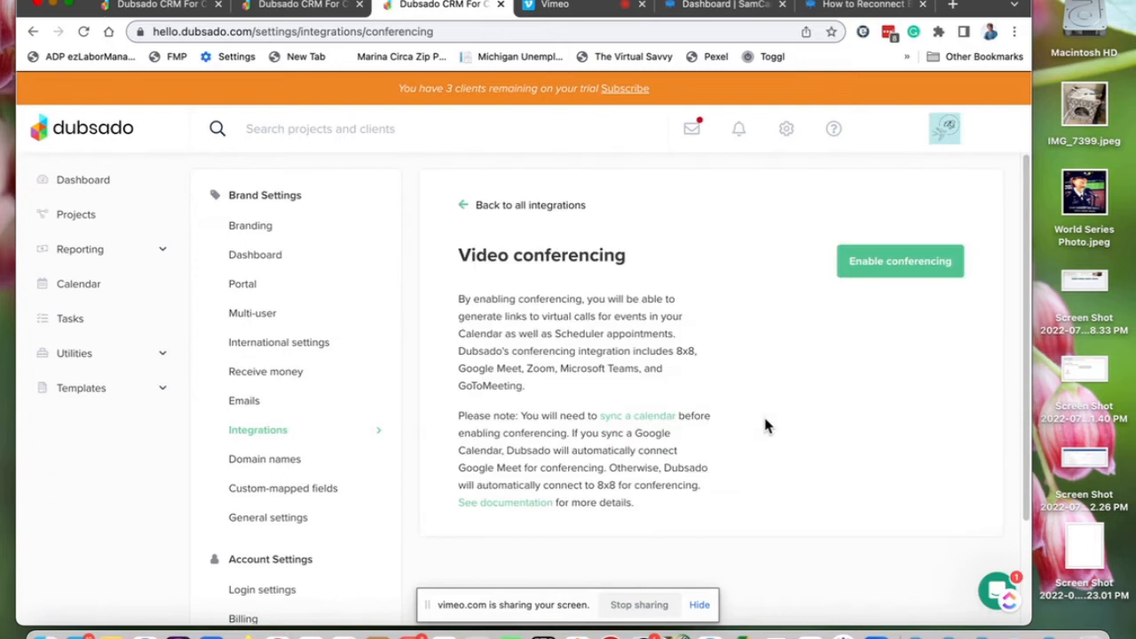
pyautogui.click(870, 268)
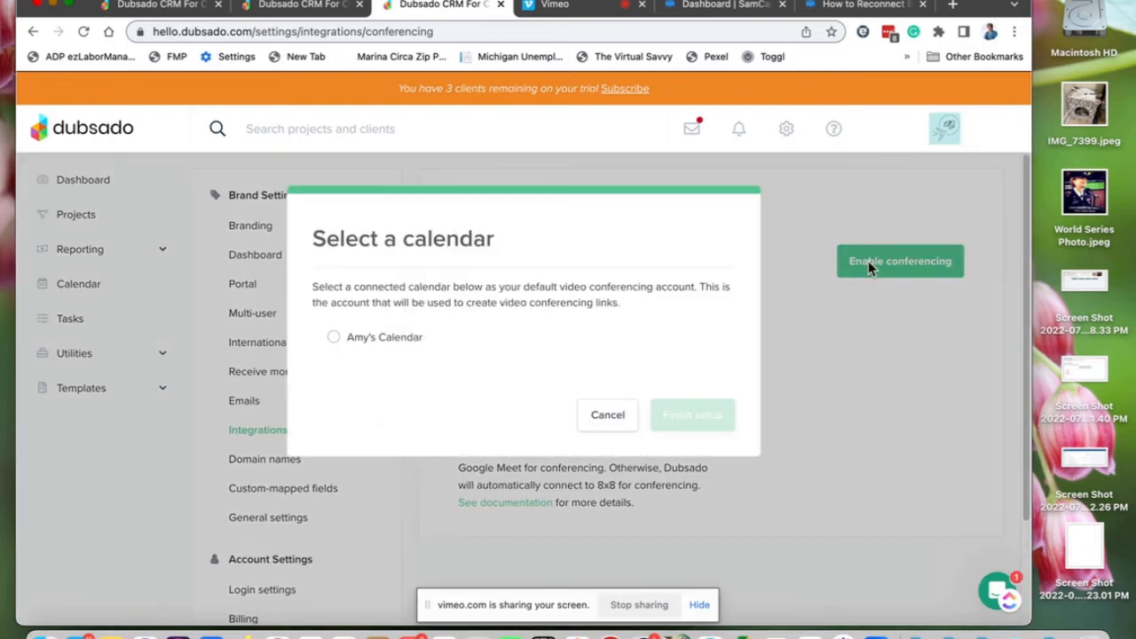
pyautogui.click(335, 342)
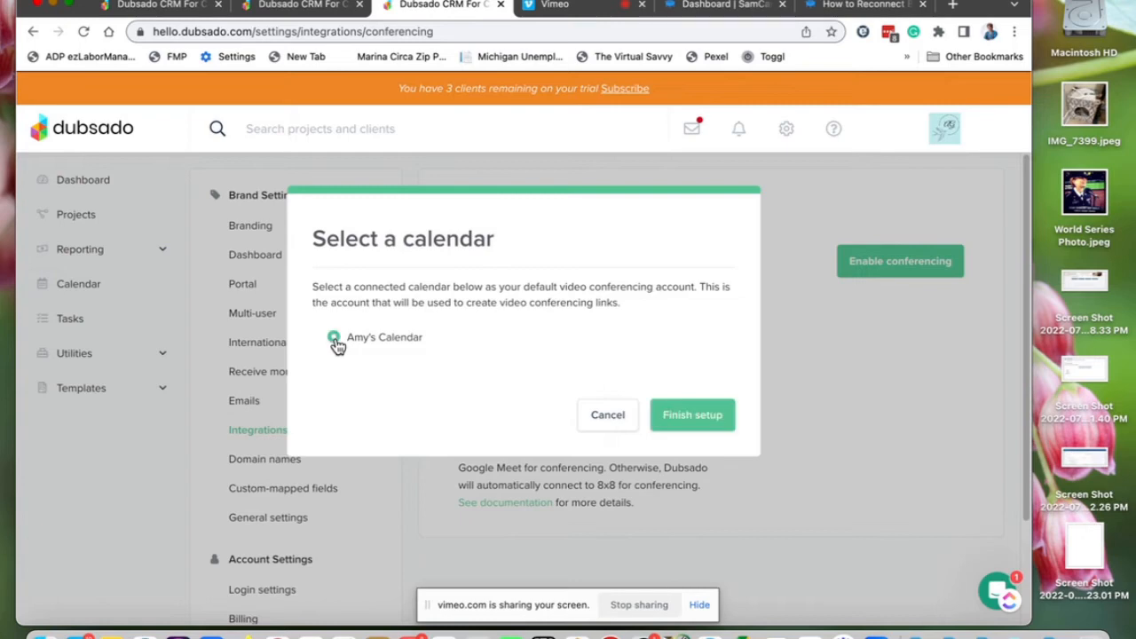
pyautogui.click(692, 417)
pyautogui.click(700, 424)
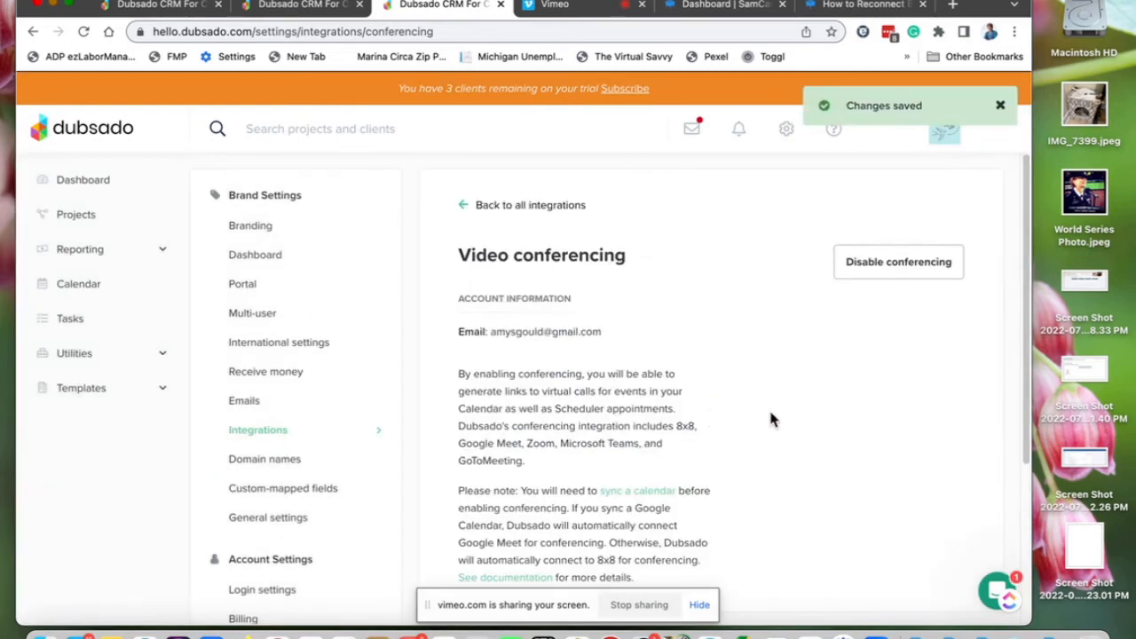
# Step: Set the video conferencing service to Zoom in the video conferencing settings
pyautogui.scroll(-5, 770, 418)
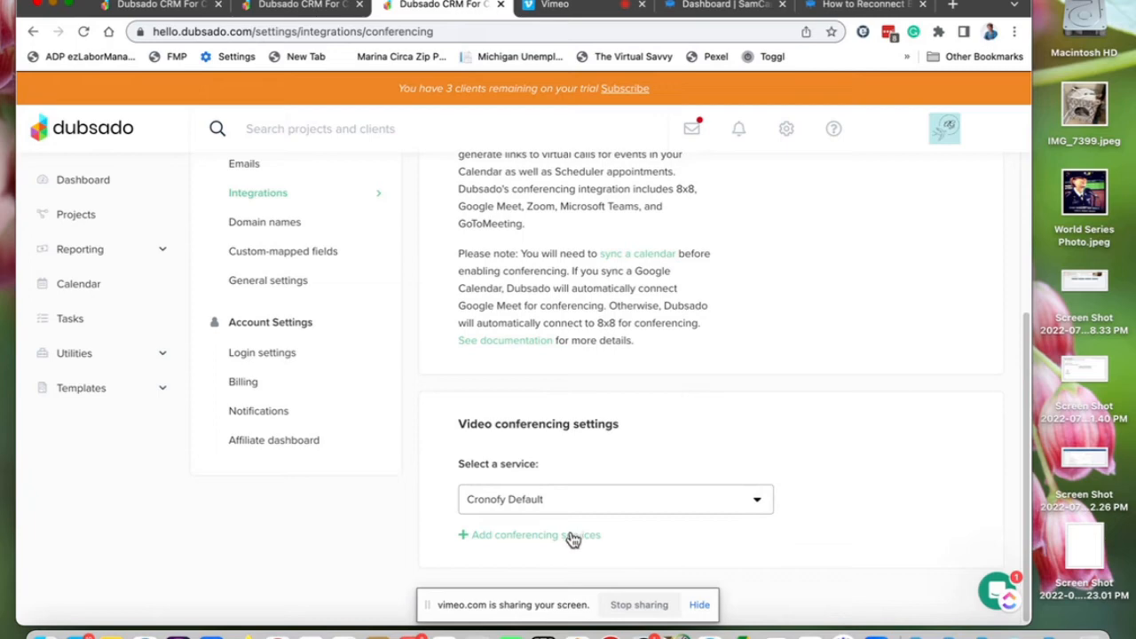
pyautogui.click(757, 503)
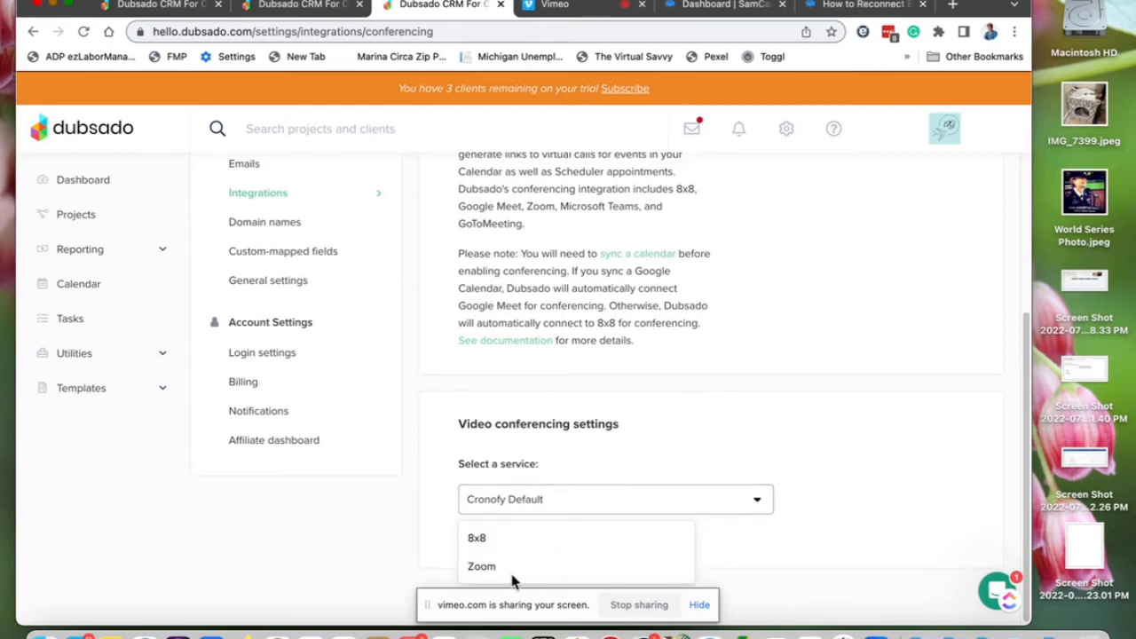
pyautogui.click(736, 417)
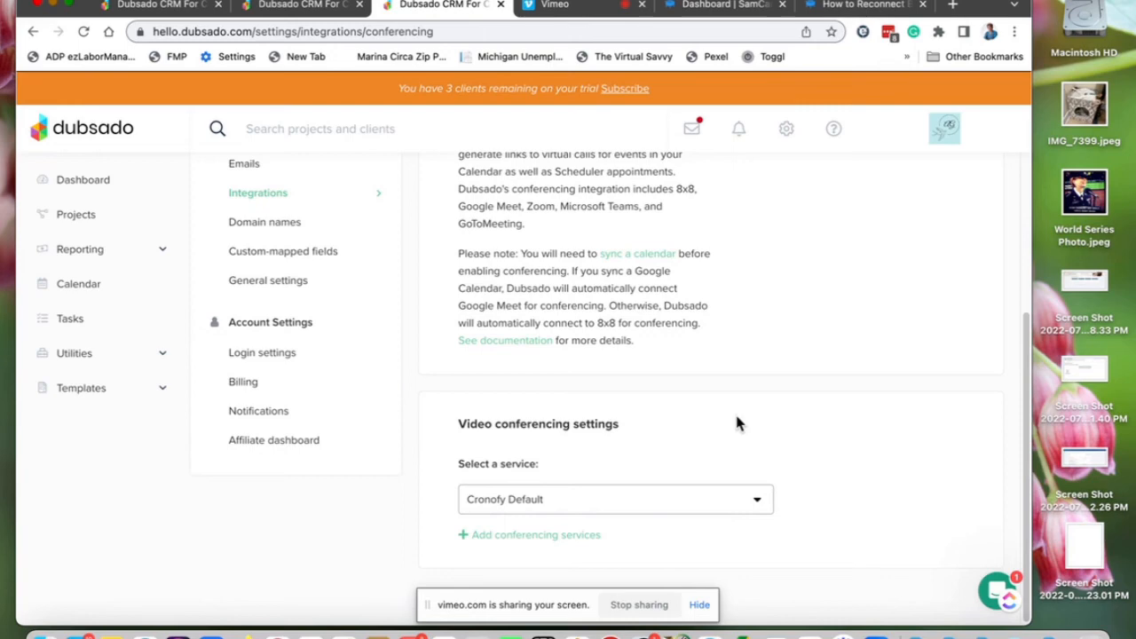
pyautogui.click(511, 507)
pyautogui.click(637, 462)
pyautogui.click(591, 508)
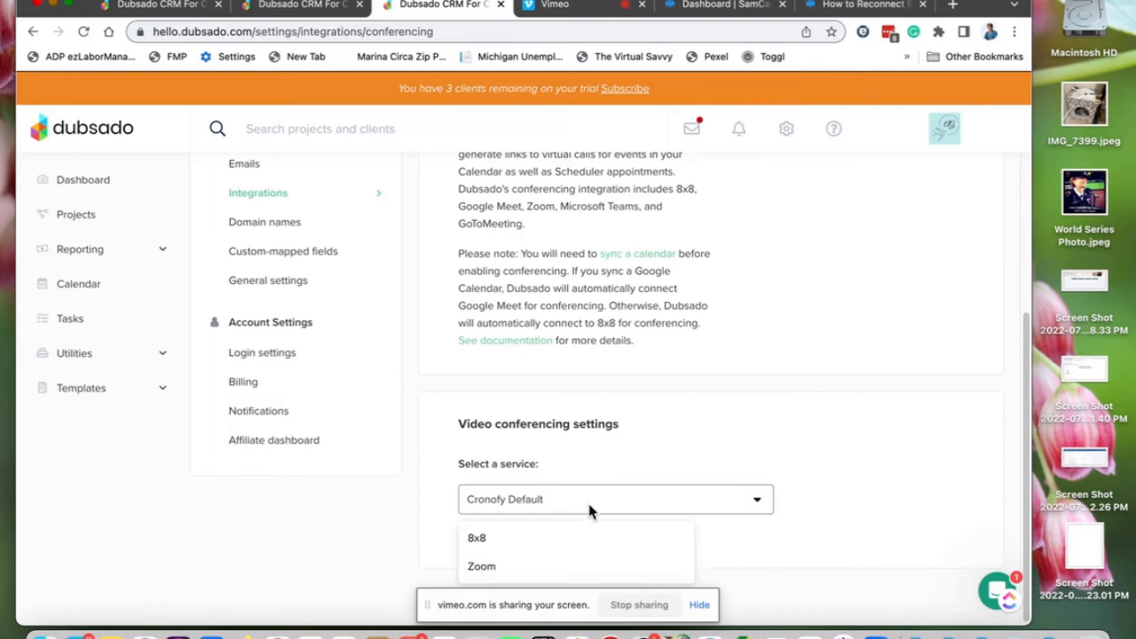
pyautogui.click(483, 568)
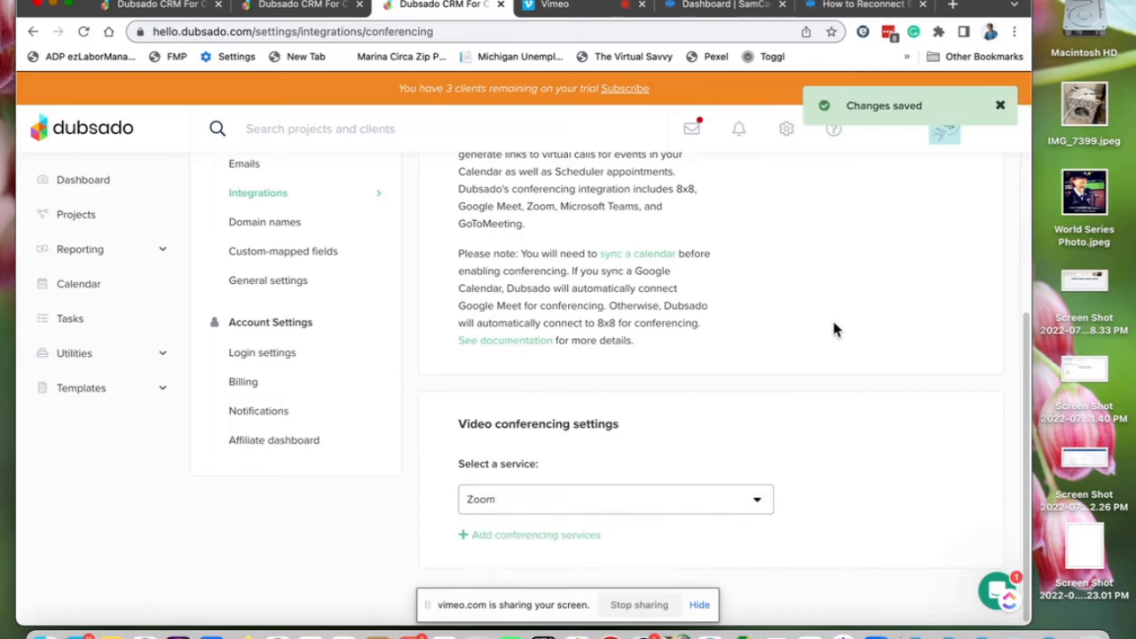
pyautogui.scroll(5, 831, 318)
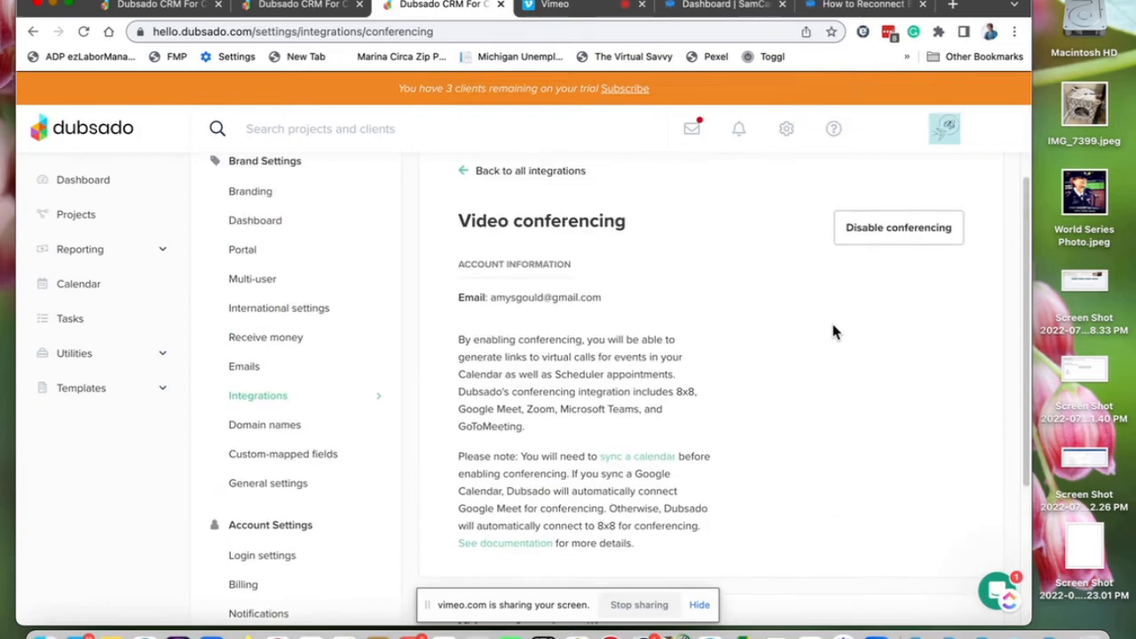
pyautogui.scroll(1, 831, 330)
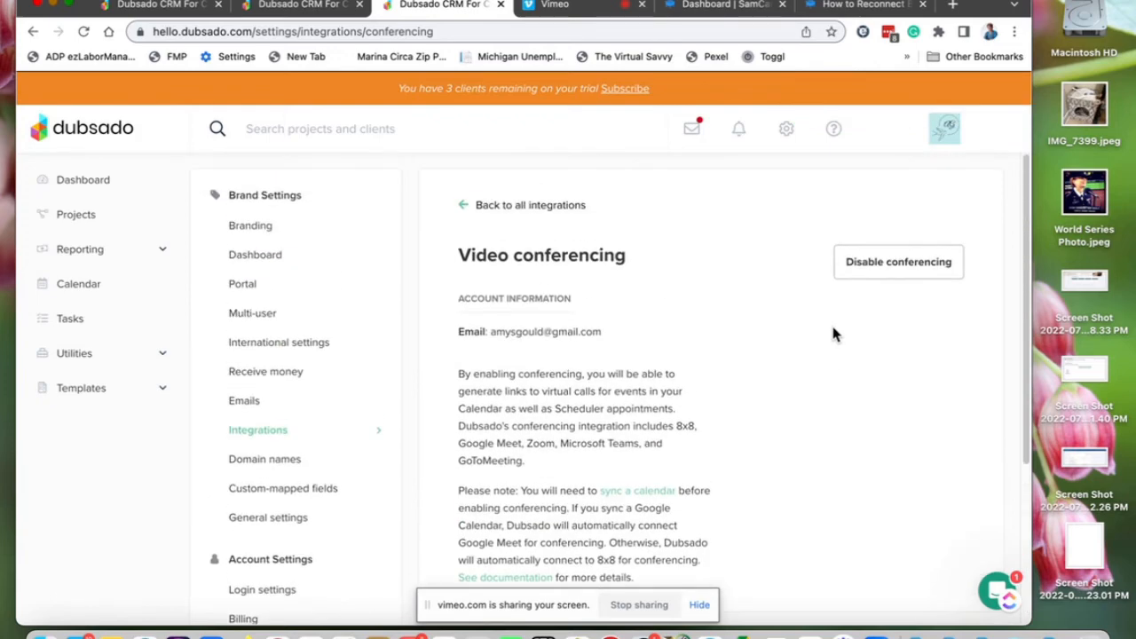